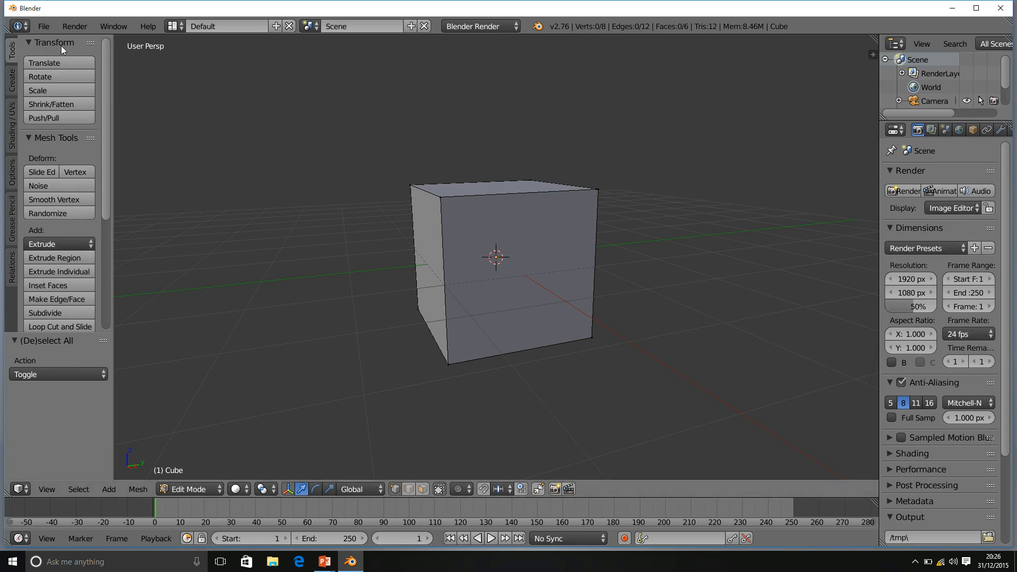
# Step: Preview a horizontal loop cut around the cube, raising the number of cuts to 55 and reducing it back to 1
pyautogui.moveTo(107, 140); pyautogui.dragTo(106, 216)
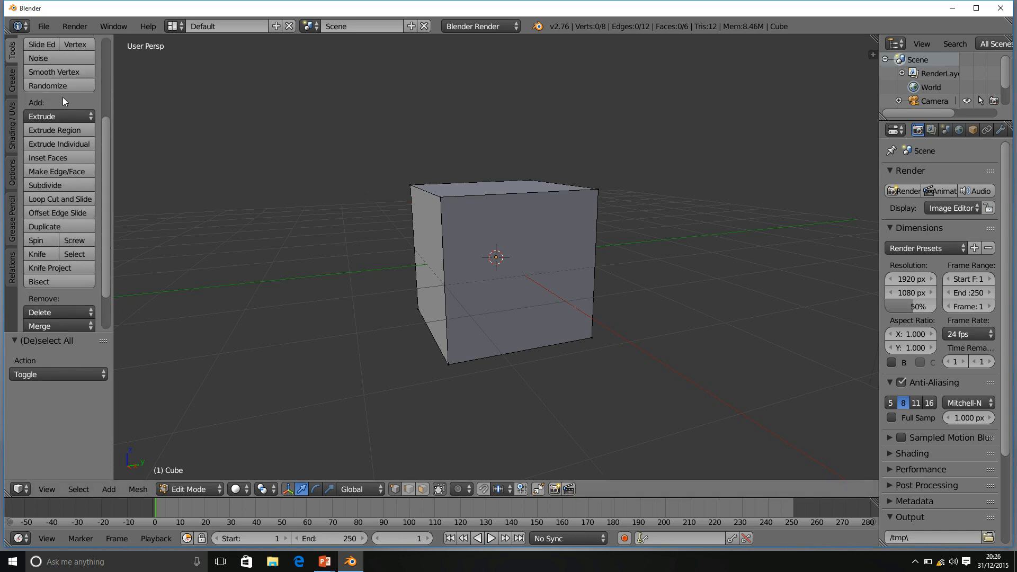
pyautogui.click(71, 199)
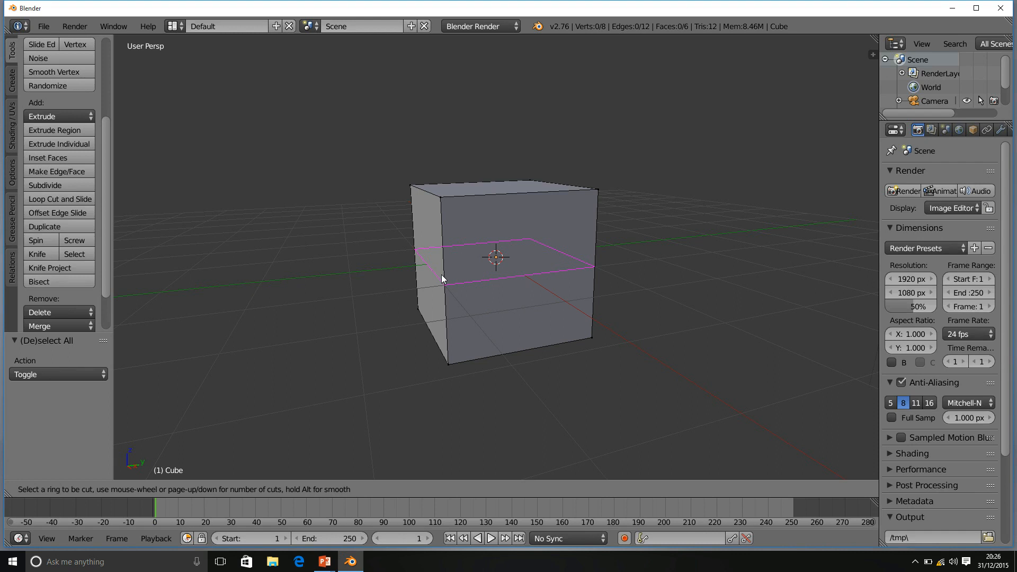
pyautogui.scroll(1, 441, 276)
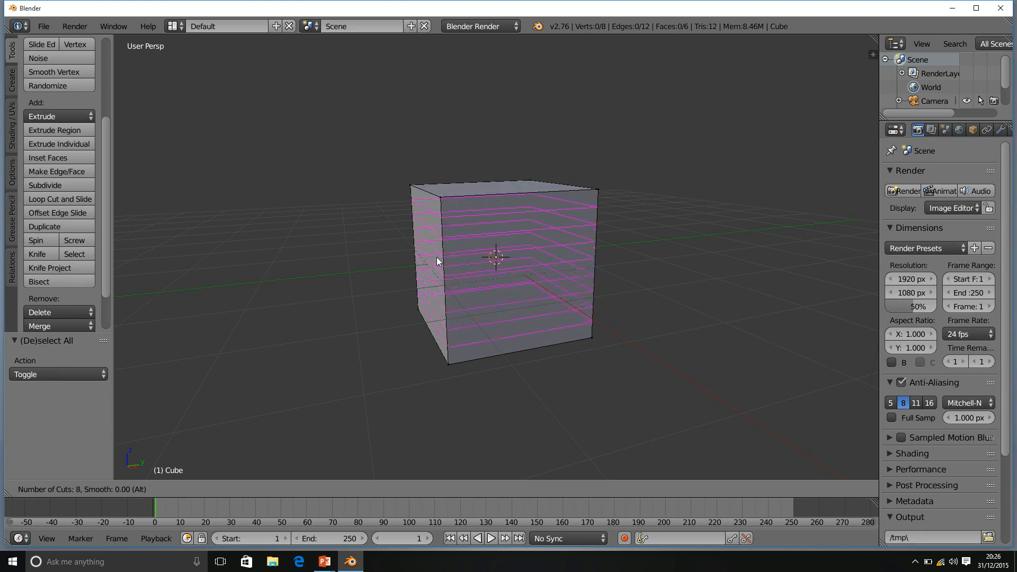
pyautogui.scroll(3, 436, 257)
pyautogui.scroll(20, 437, 256)
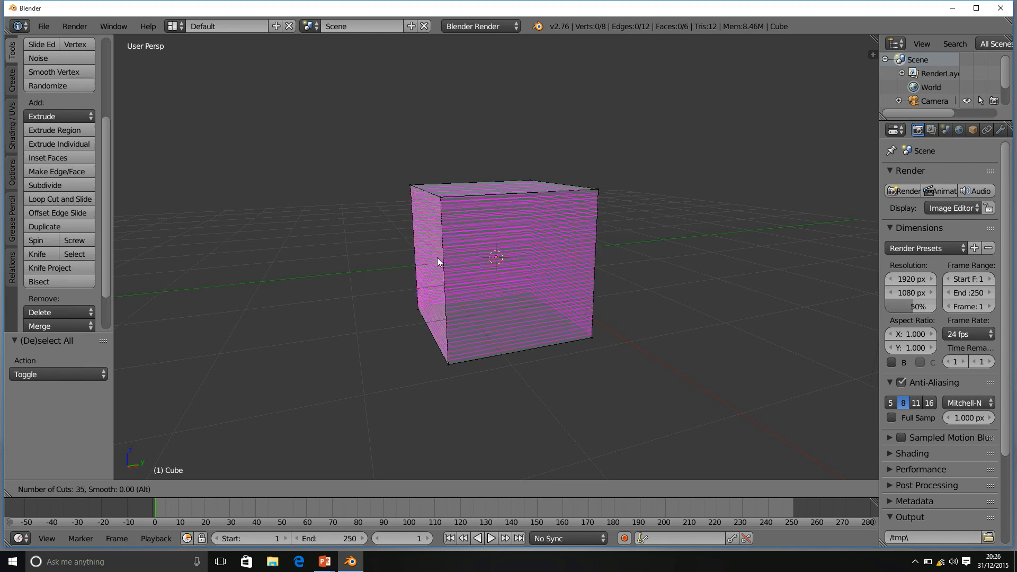
pyautogui.scroll(6, 437, 261)
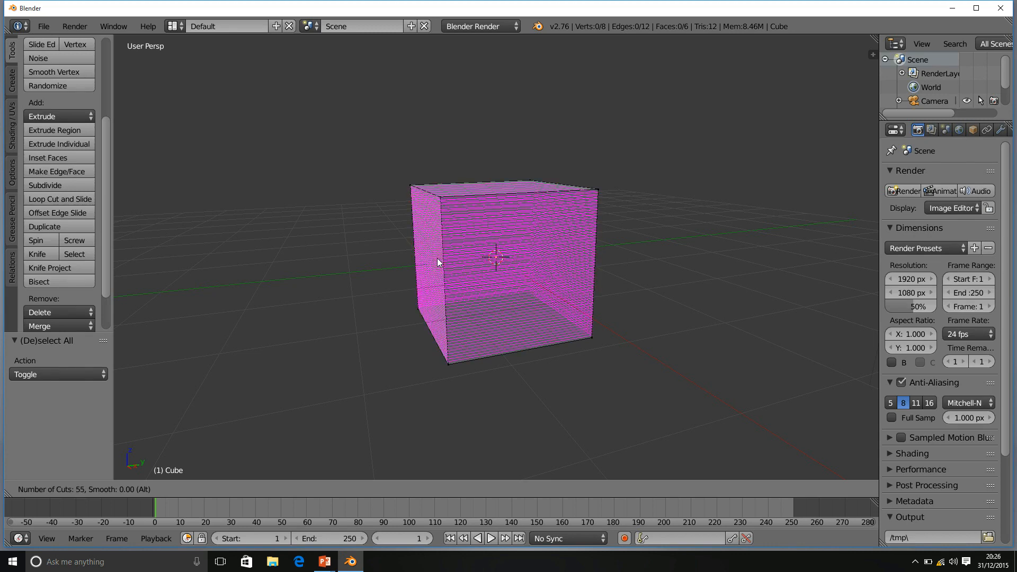
pyautogui.scroll(-2, 438, 252)
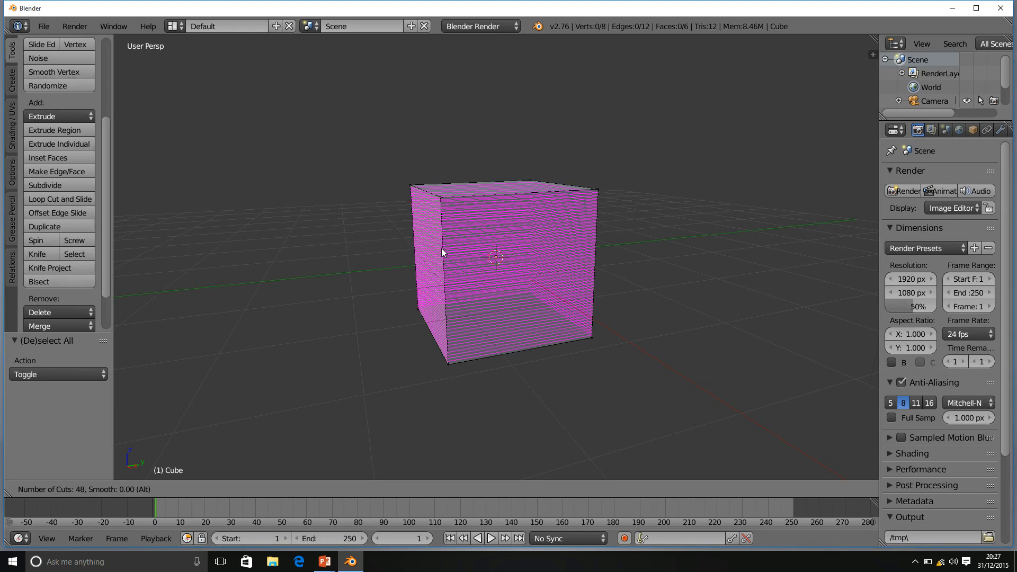
pyautogui.scroll(-20, 441, 248)
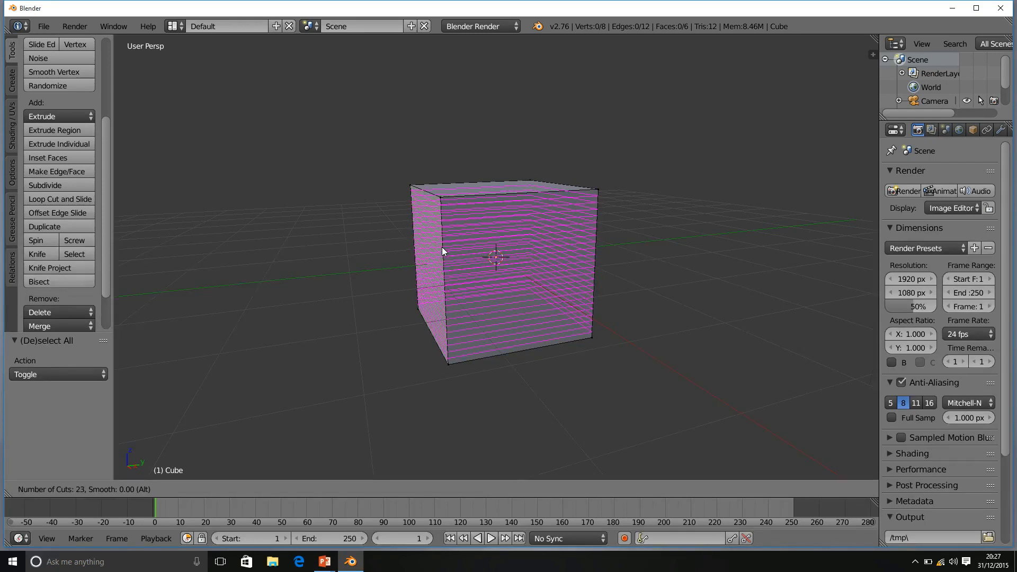
pyautogui.scroll(-14, 442, 246)
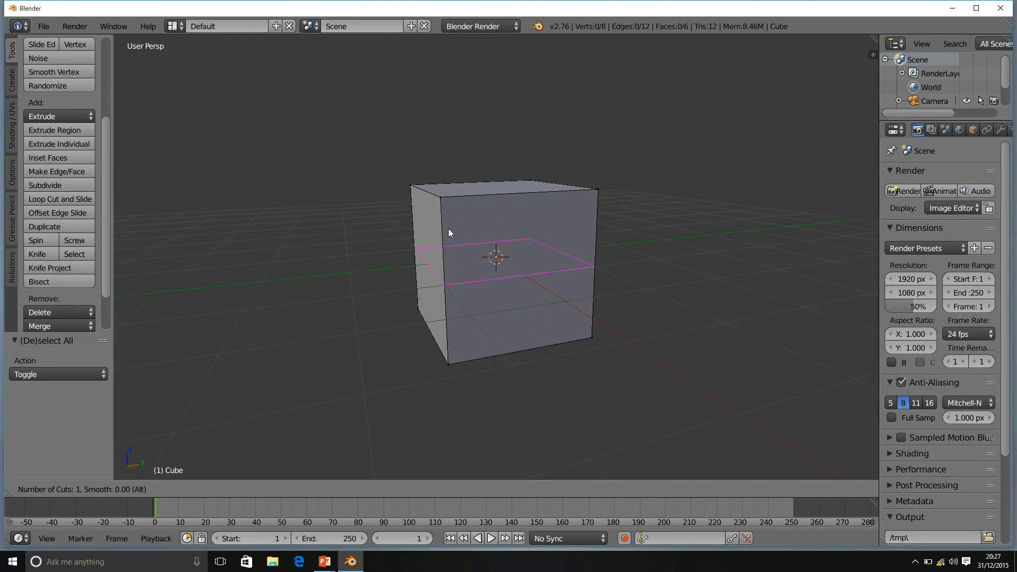
# Step: Place the single horizontal loop cut at the cube's mid-height without sliding it, and undo the cut
pyautogui.click(441, 269)
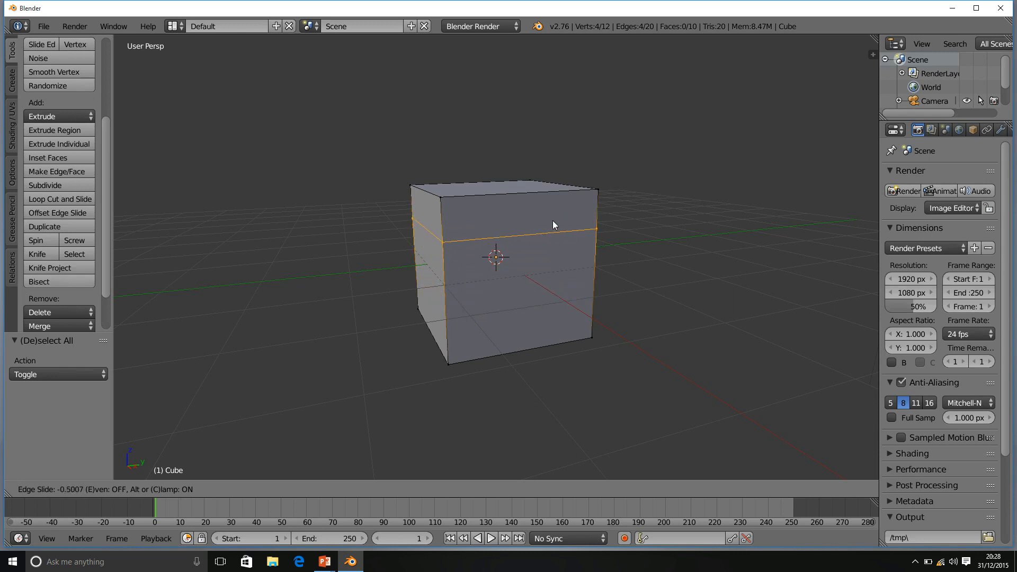
pyautogui.rightClick(559, 187)
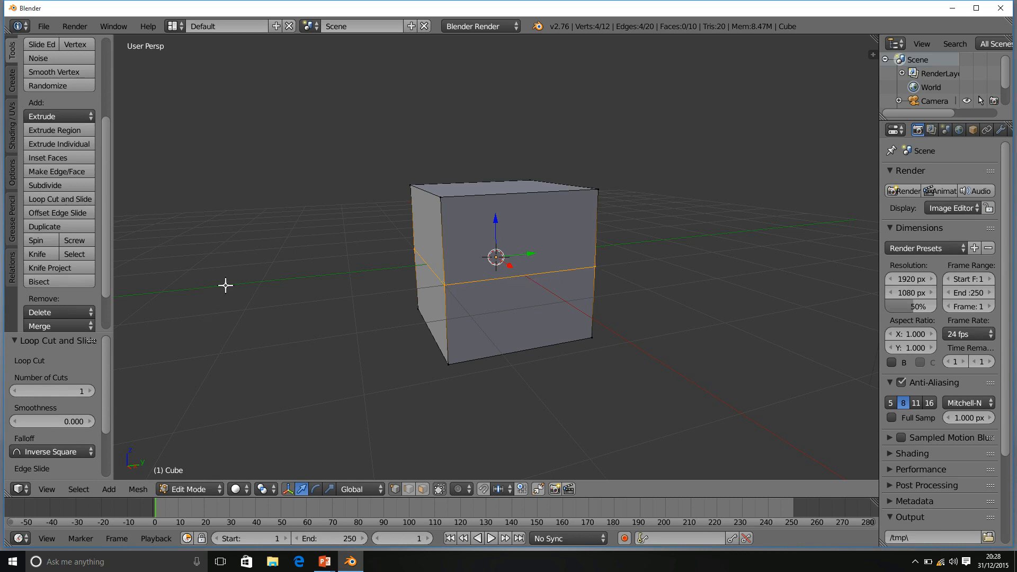
pyautogui.hotkey('ctrl', 'z')
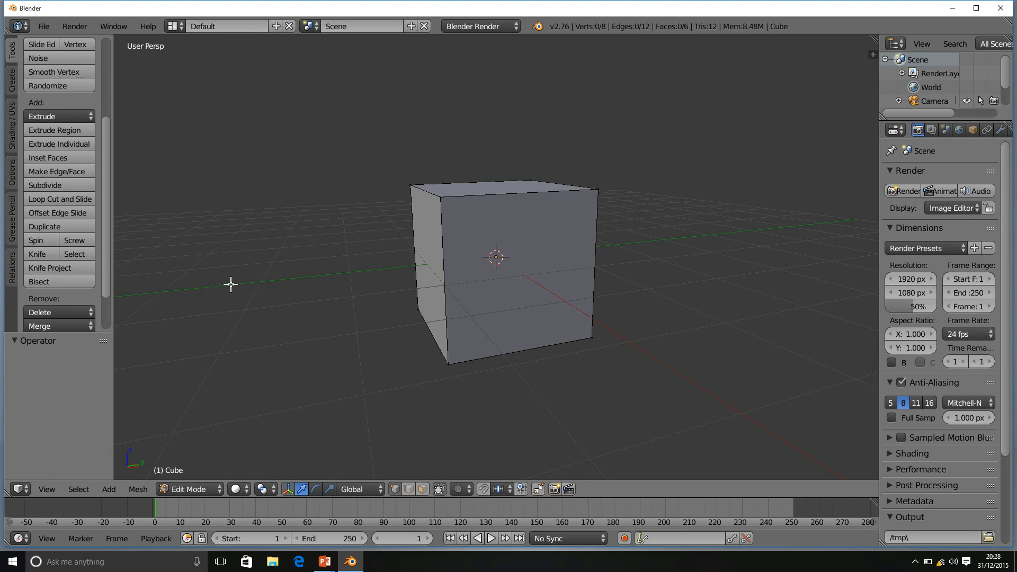
# Step: Add one horizontal loop cut around the cube and slide it close to the top face, with an edge slide of about -0.89
pyautogui.hotkey('ctrl', 'r')
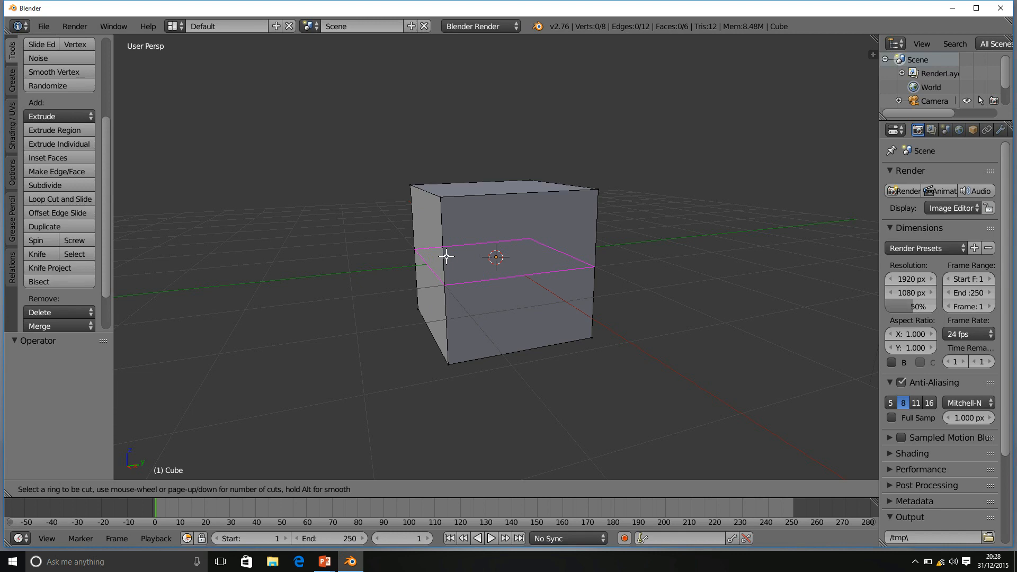
pyautogui.click(447, 256)
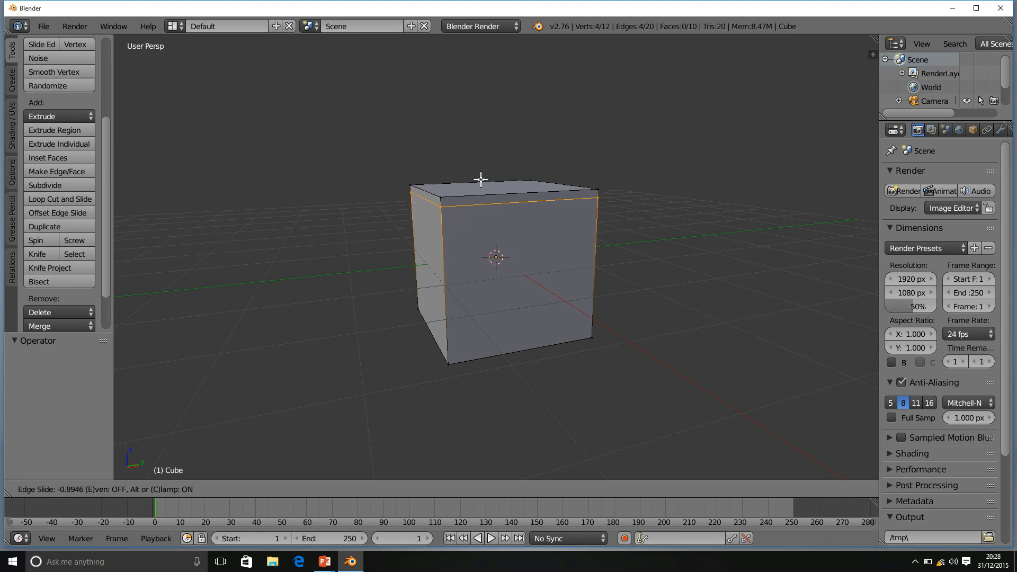
pyautogui.click(480, 179)
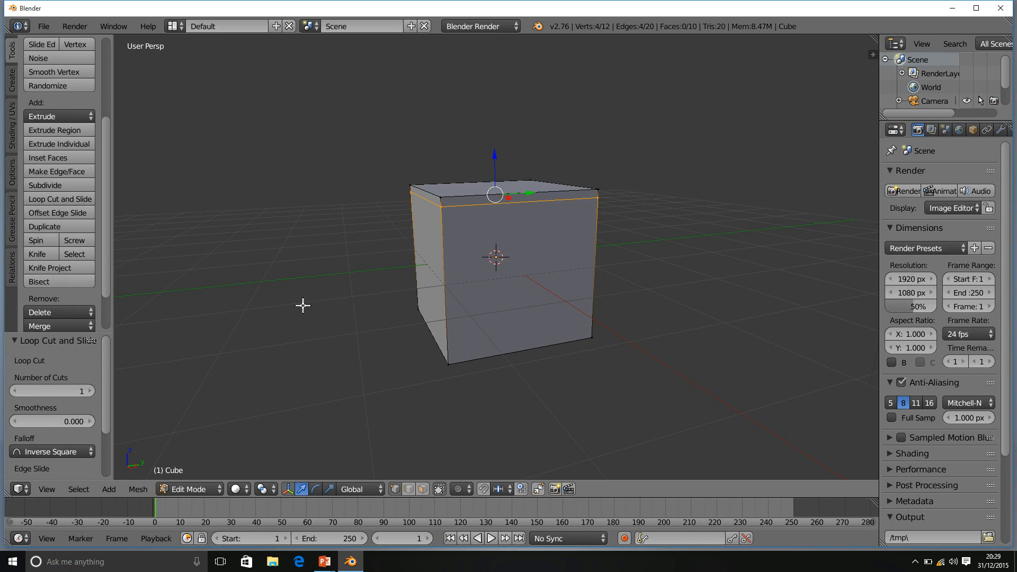
# Step: Raise the loop cut's number of cuts to 5 and return it to 1
pyautogui.scroll(-3, 206, 299)
pyautogui.scroll(3, 208, 301)
pyautogui.click(91, 391)
pyautogui.click(90, 391)
pyautogui.click(90, 391)
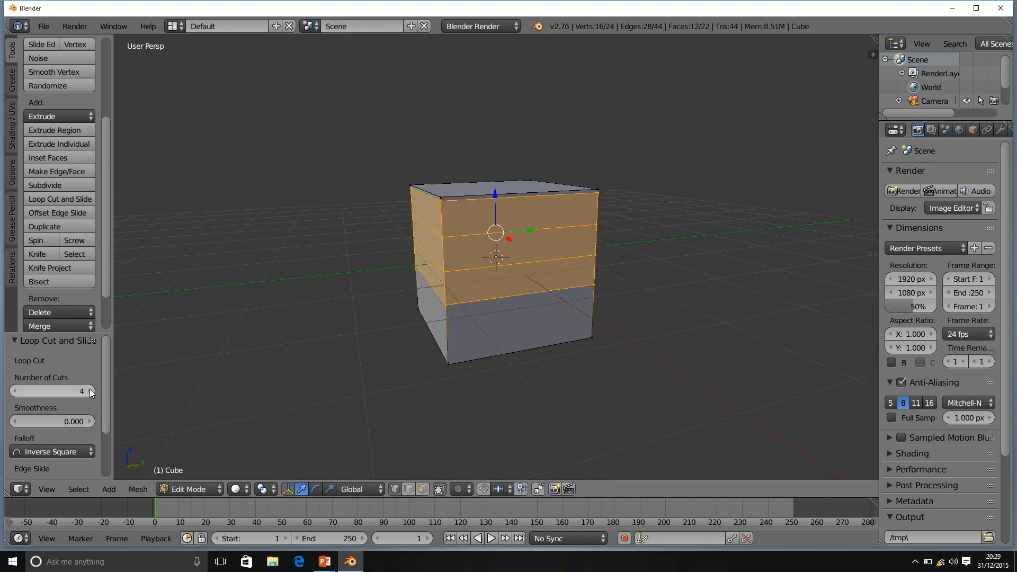
pyautogui.click(90, 391)
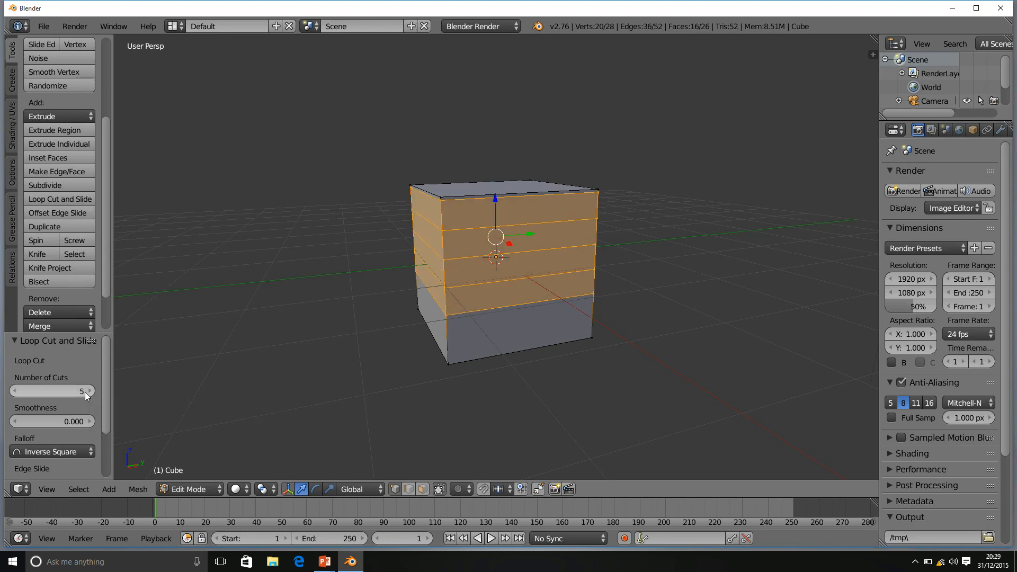
pyautogui.click(15, 393)
pyautogui.click(15, 392)
pyautogui.click(15, 392)
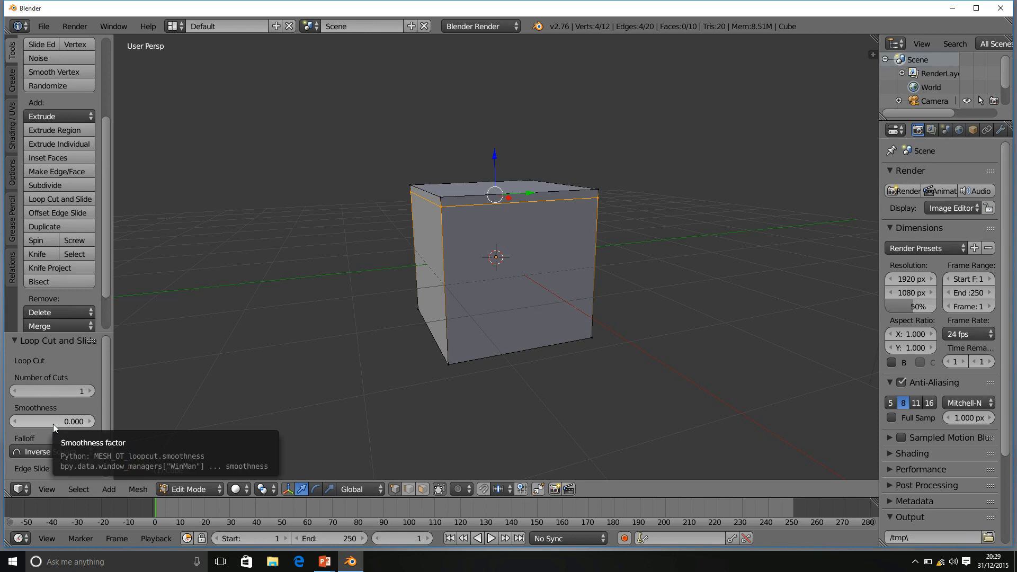
# Step: Try smoothness values of 4.000 and -0.480 on the loop cut near the top face, and undo the cut
pyautogui.moveTo(53, 421); pyautogui.dragTo(75, 421)
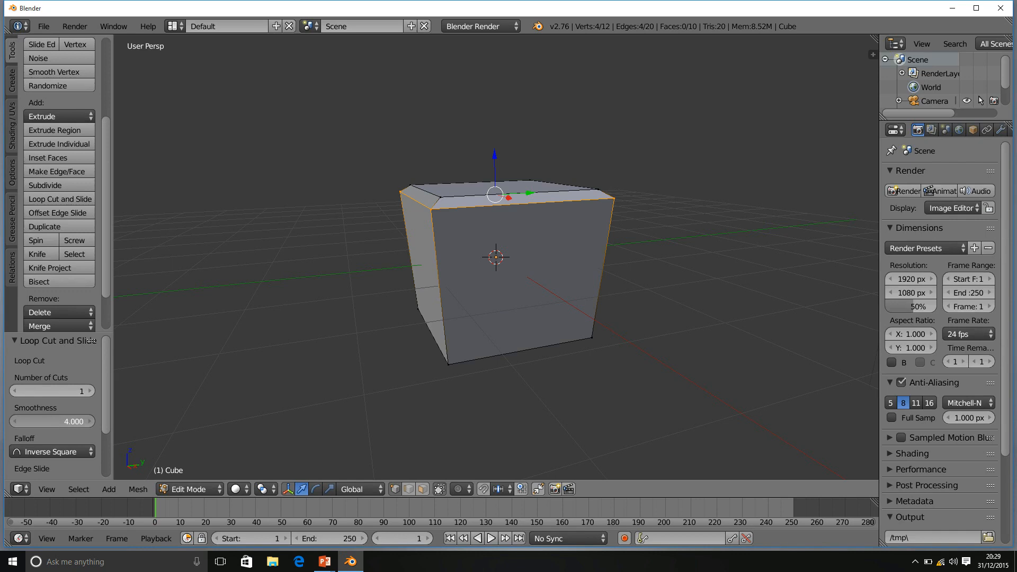
pyautogui.moveTo(74, 422)
pyautogui.mouseDown()
pyautogui.moveTo(49, 421)
pyautogui.moveTo(75, 422)
pyautogui.moveTo(49, 422)
pyautogui.moveTo(74, 422)
pyautogui.moveTo(49, 422)
pyautogui.moveTo(74, 422)
pyautogui.moveTo(48, 422)
pyautogui.moveTo(62, 421)
pyautogui.mouseUp()
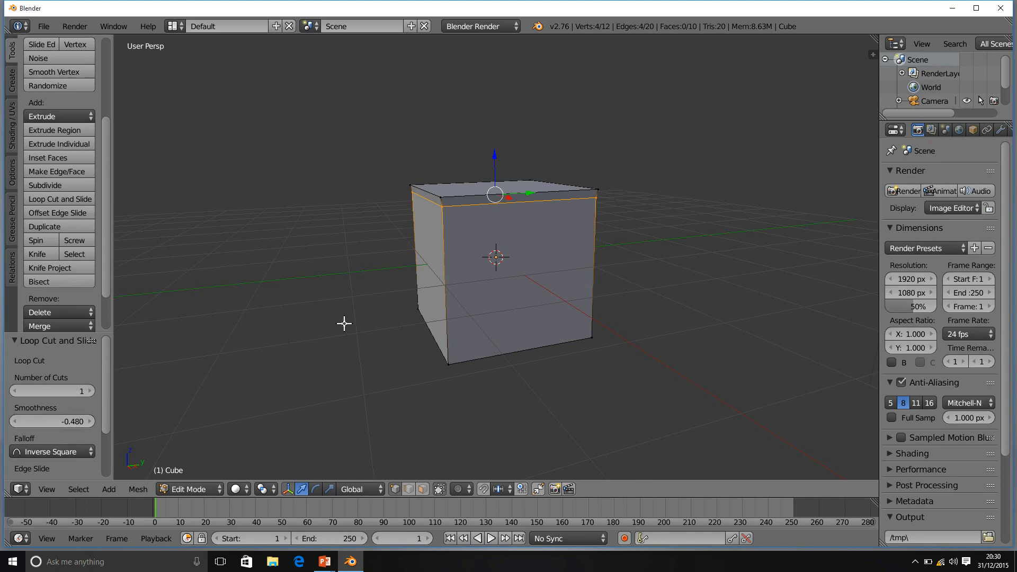
pyautogui.hotkey('ctrl', 'z')
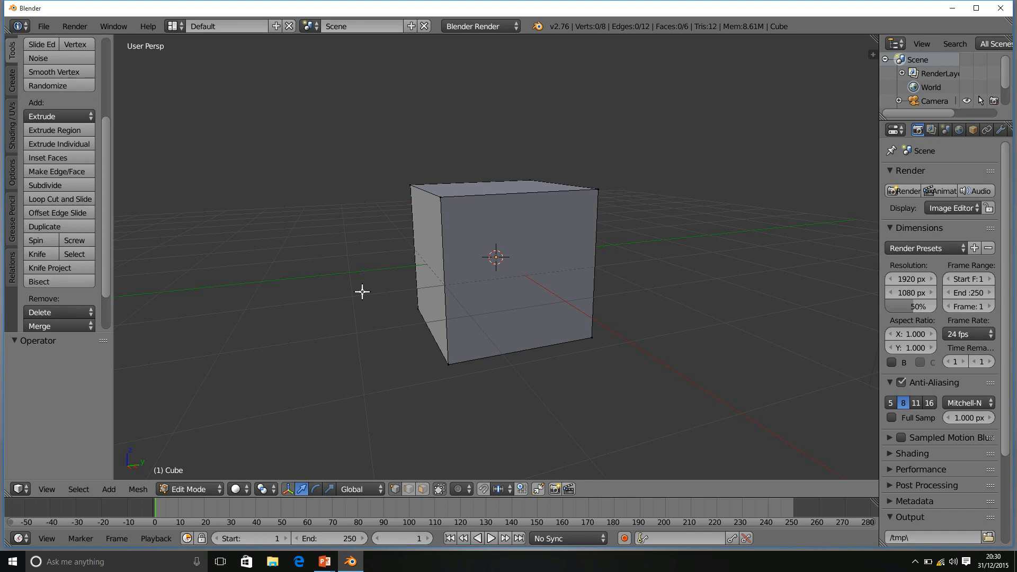
# Step: Add five evenly spaced horizontal loop cuts around the cube without sliding them
pyautogui.hotkey('ctrl', 'r')
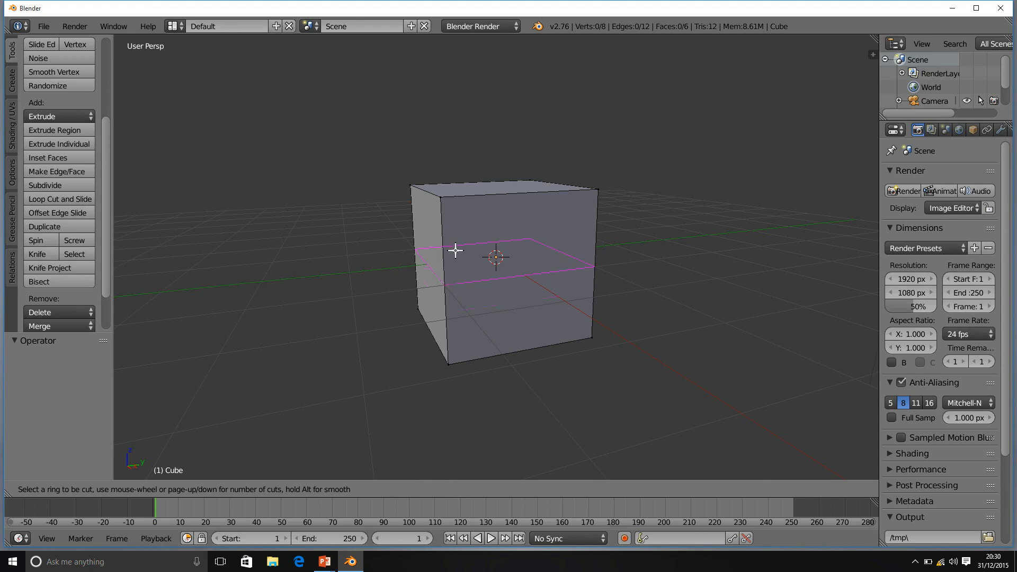
pyautogui.scroll(3, 455, 250)
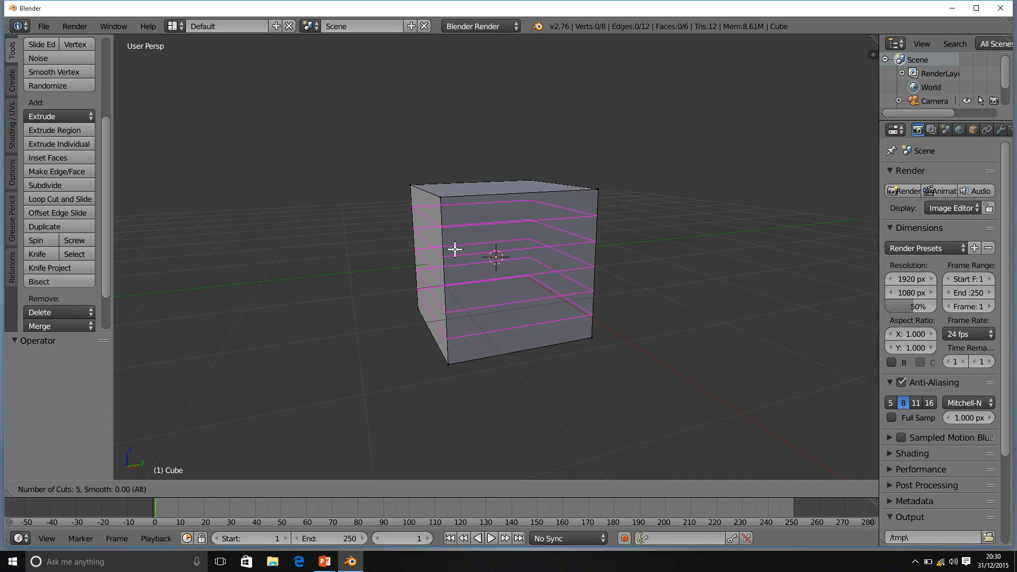
pyautogui.click(455, 250)
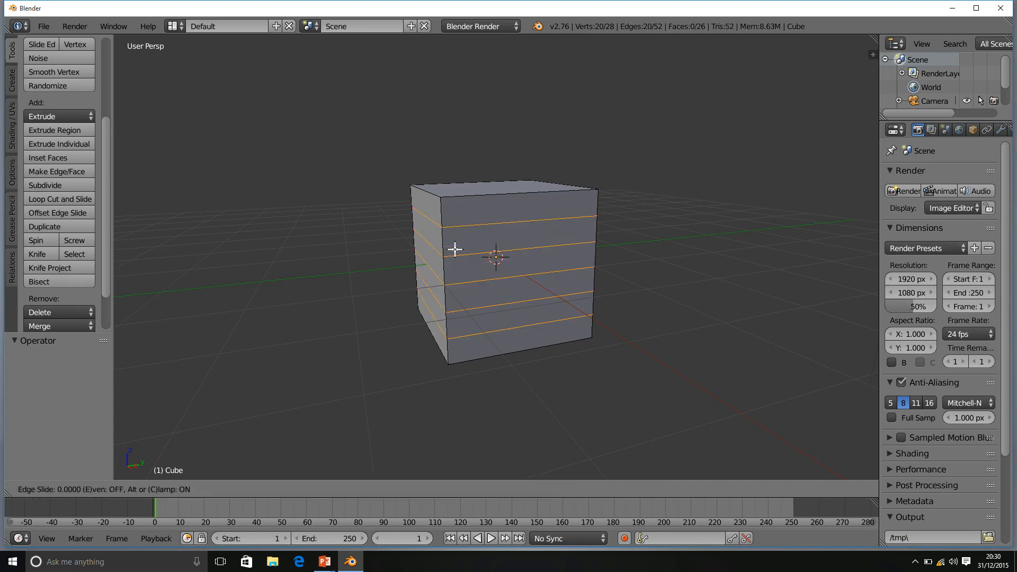
pyautogui.rightClick(455, 250)
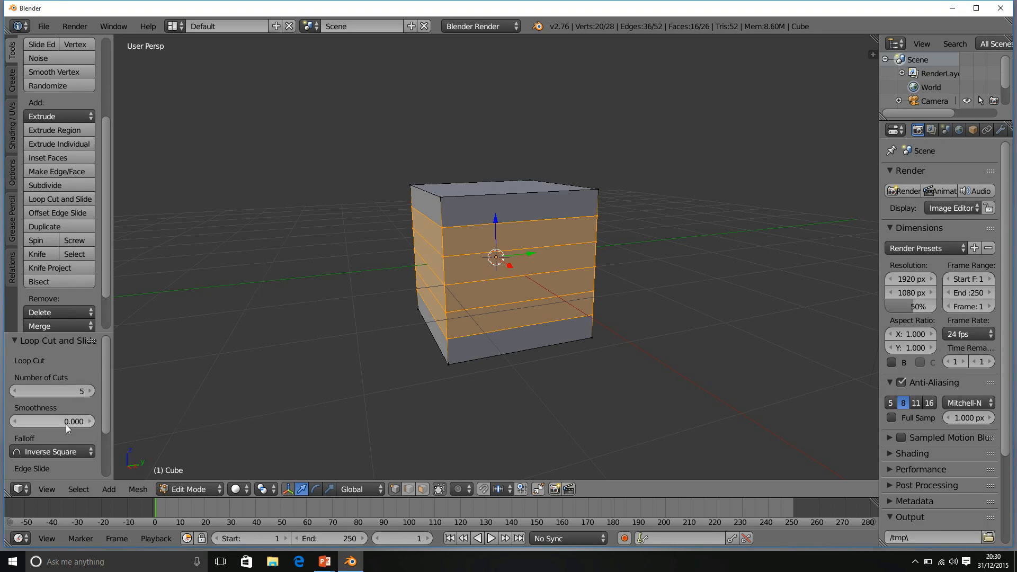
# Step: Set the loop cut's number of cuts to 9 and its smoothness to -0.200 to curve the sides inward
pyautogui.moveTo(31, 421); pyautogui.dragTo(62, 409)
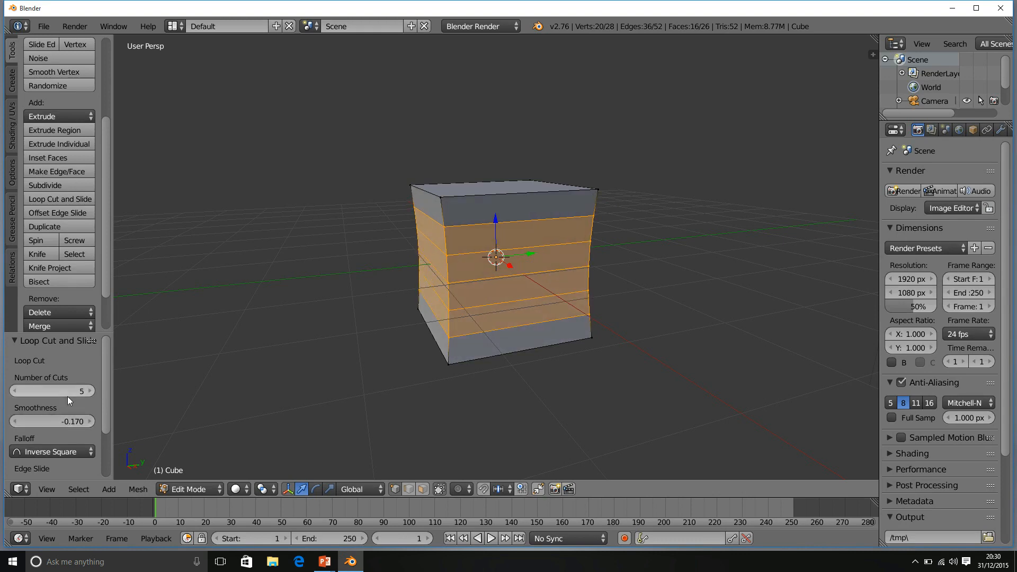
pyautogui.click(91, 391)
pyautogui.click(91, 391)
pyautogui.click(91, 391)
pyautogui.click(91, 391)
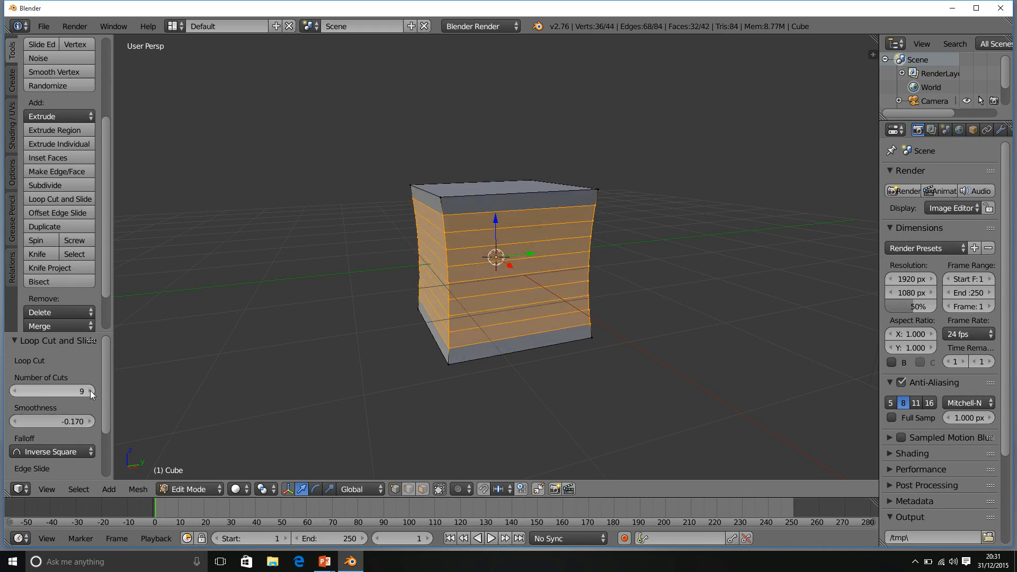
pyautogui.moveTo(64, 425)
pyautogui.mouseDown()
pyautogui.moveTo(141, 424)
pyautogui.moveTo(24, 424)
pyautogui.moveTo(66, 423)
pyautogui.mouseUp()
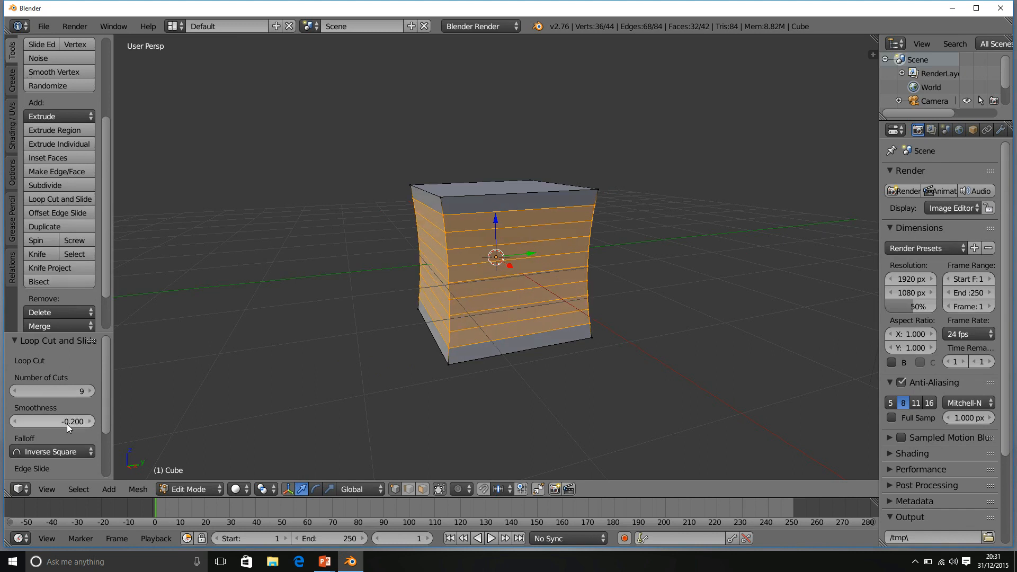
# Step: Set the loop cut's smoothness to 0.500 and its falloff to Linear
pyautogui.scroll(-3, 101, 413)
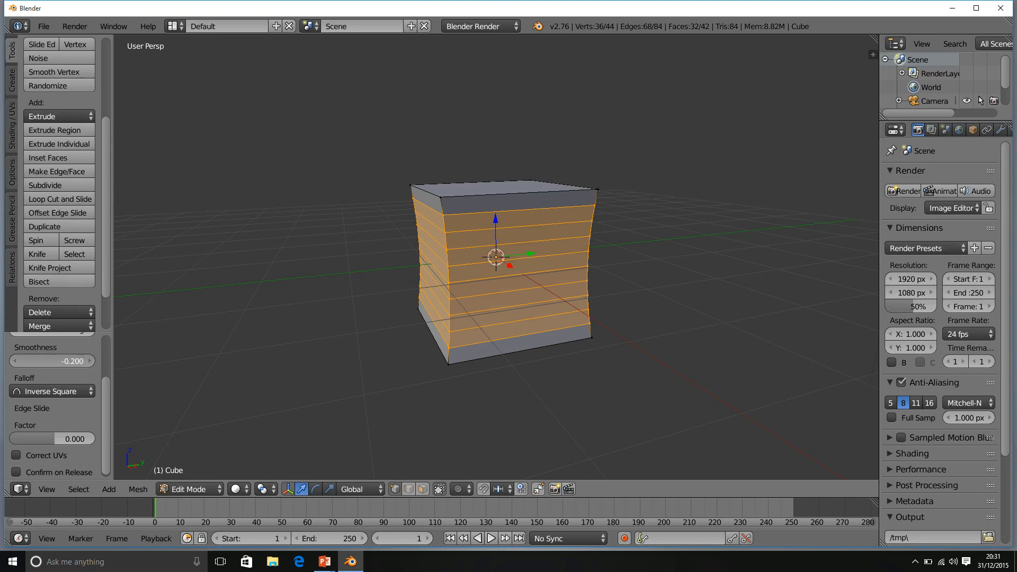
pyautogui.moveTo(52, 361); pyautogui.dragTo(88, 361)
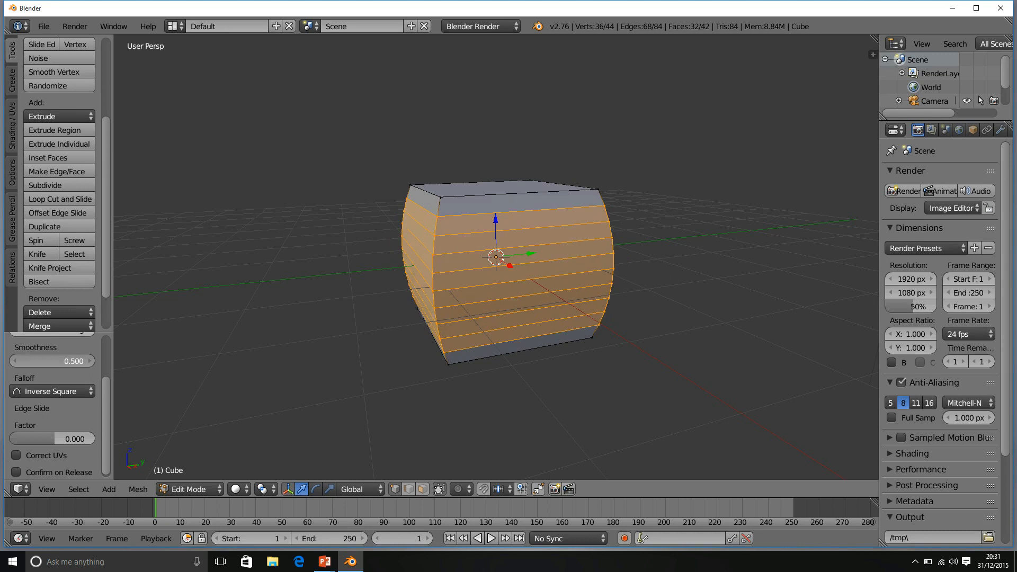
pyautogui.click(79, 392)
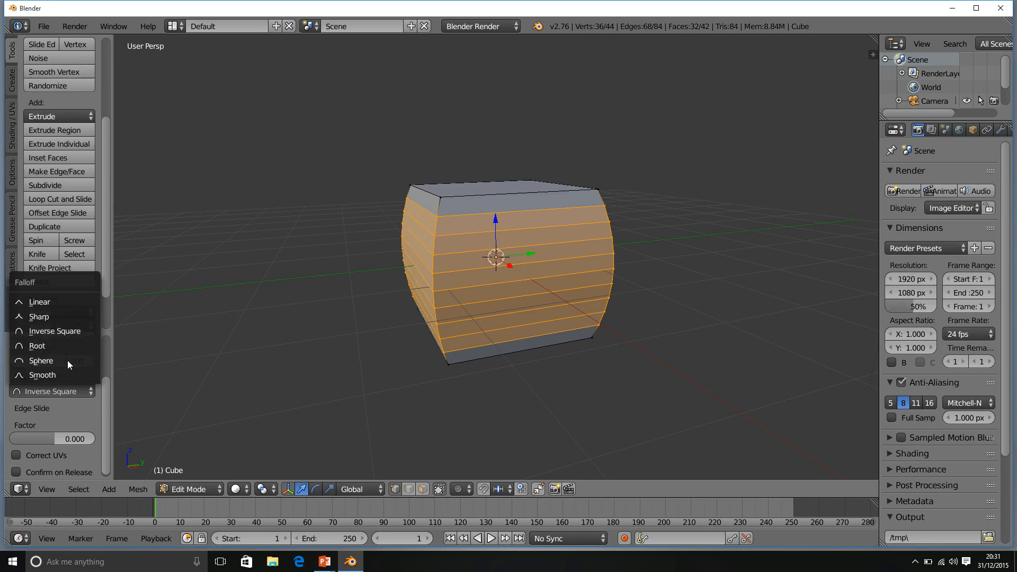
pyautogui.click(69, 301)
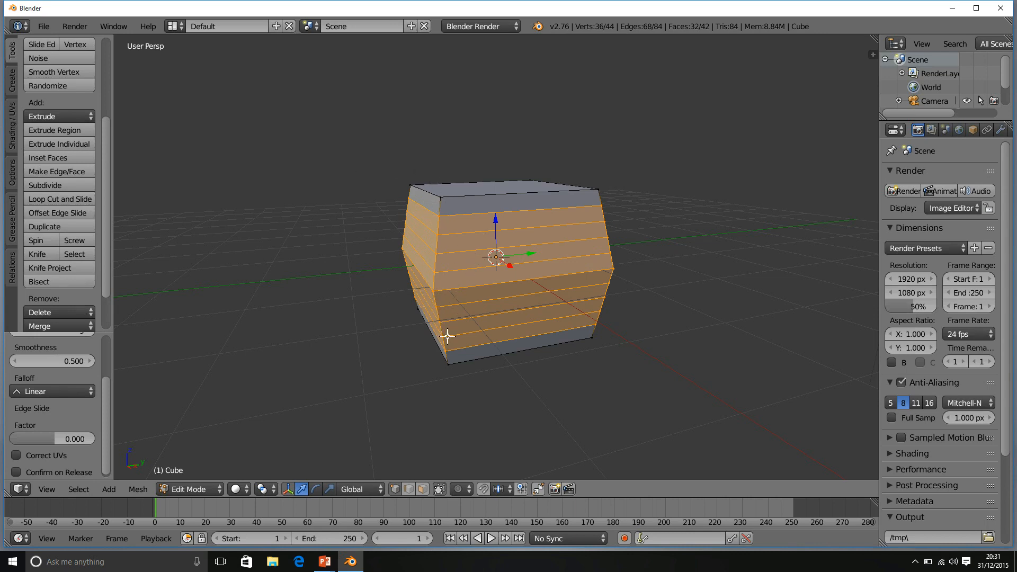
# Step: Select the near vertical edge's top and middle vertices in turn to check the profile, and change the loop cut's falloff to Sharp
pyautogui.rightClick(439, 198)
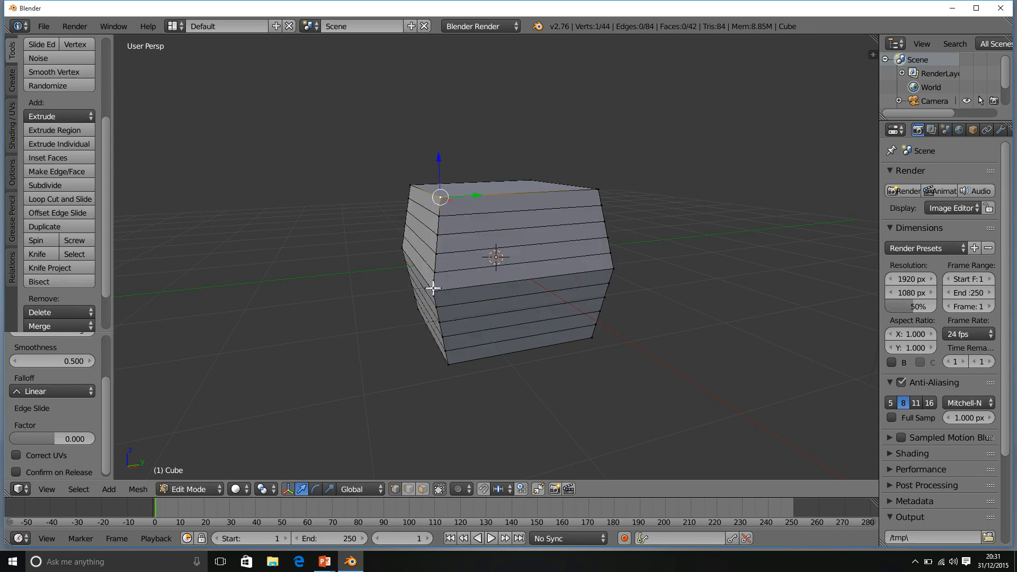
pyautogui.rightClick(433, 288)
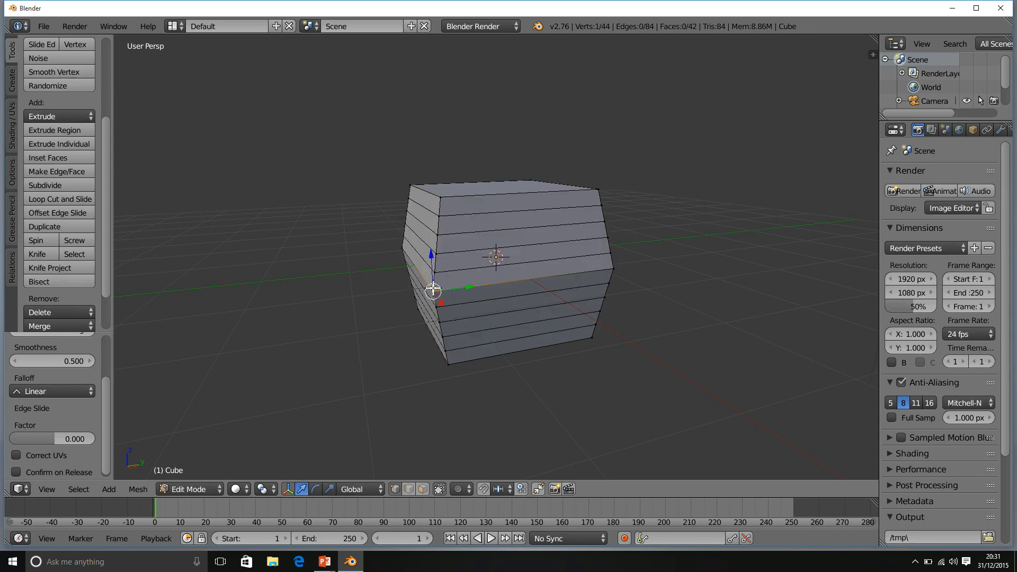
pyautogui.click(74, 390)
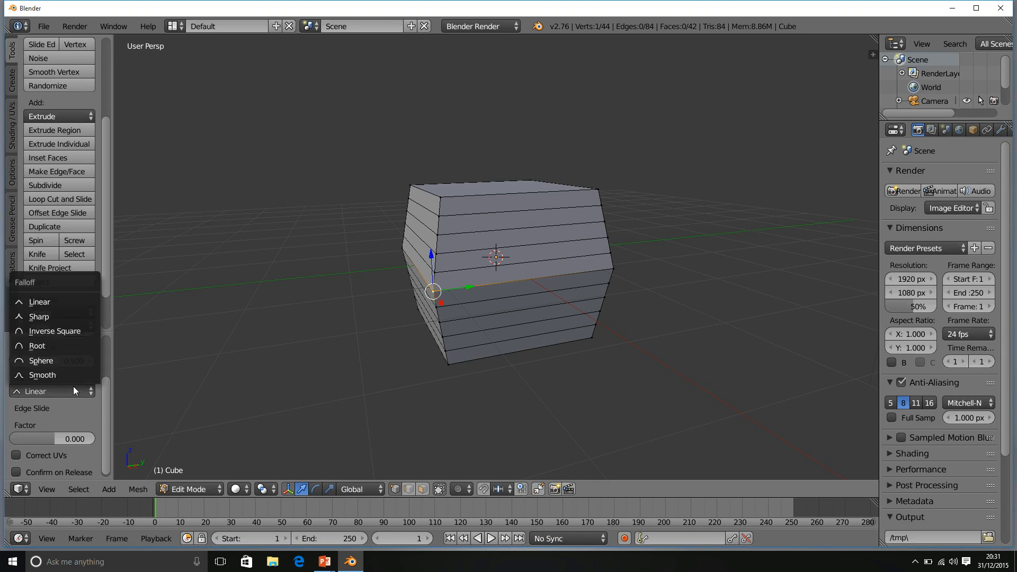
pyautogui.click(72, 316)
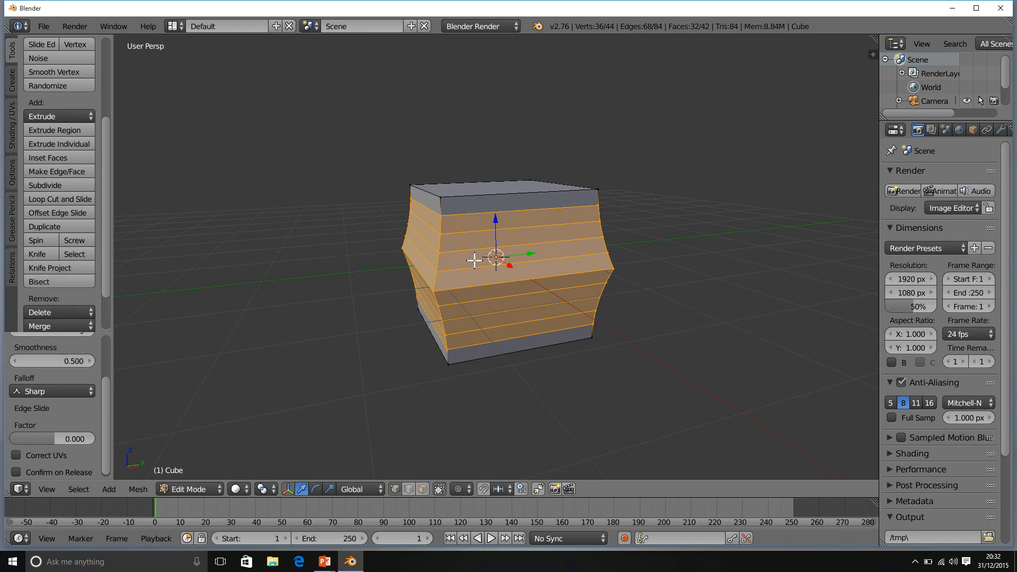
# Step: Try the Inverse Square falloff on the loop cut, followed by Root, and inspect the curved profile from several sides
pyautogui.click(42, 388)
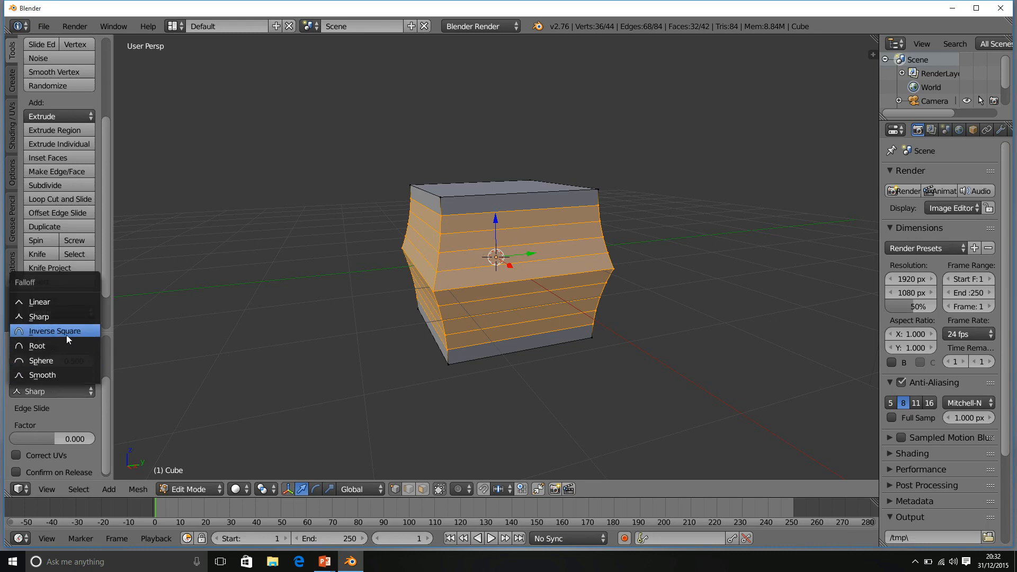
pyautogui.click(66, 335)
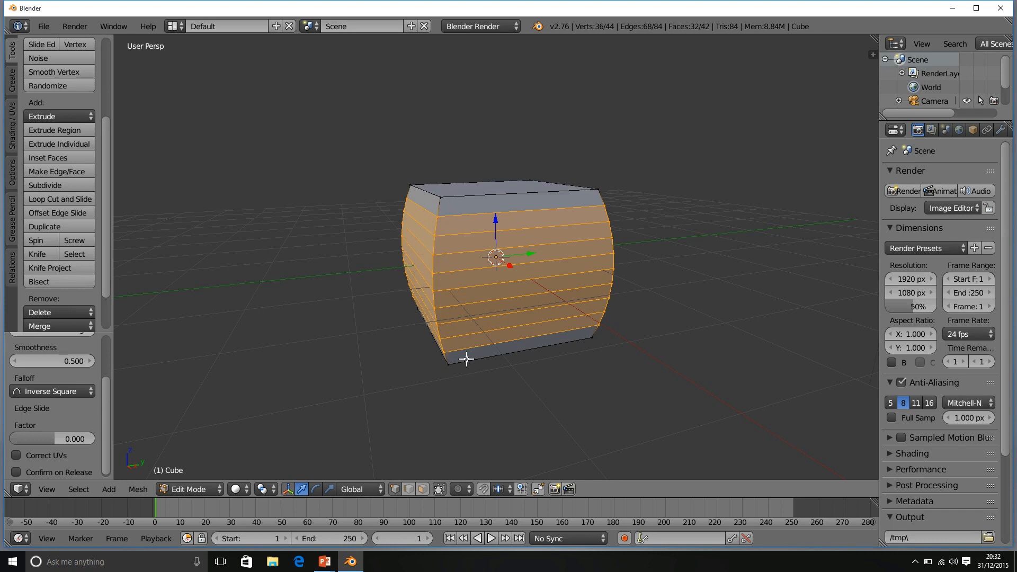
pyautogui.click(78, 390)
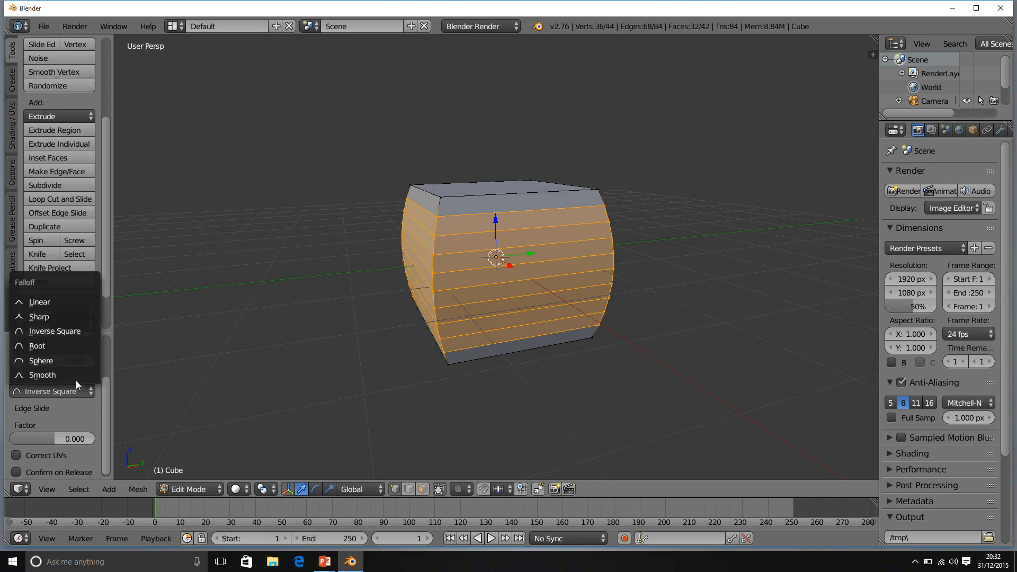
pyautogui.click(76, 345)
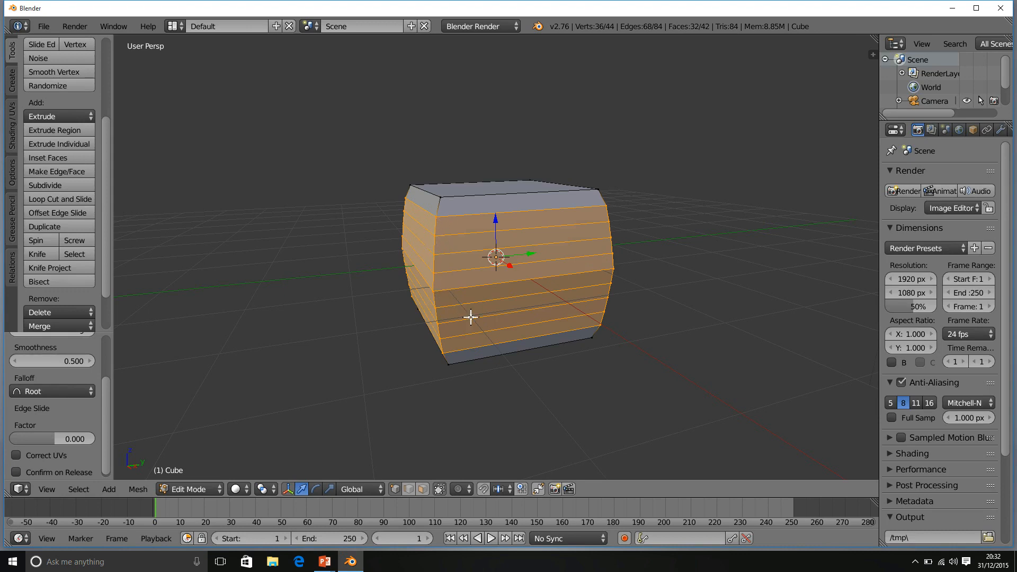
pyautogui.moveTo(573, 301); pyautogui.dragTo(758, 277, button='middle')
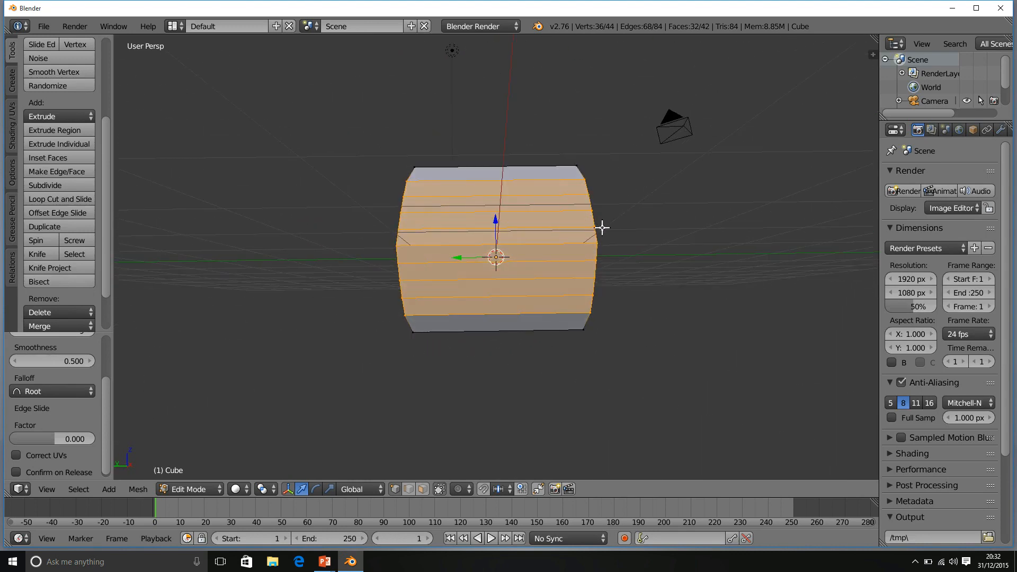
pyautogui.moveTo(586, 302); pyautogui.dragTo(348, 316, button='middle')
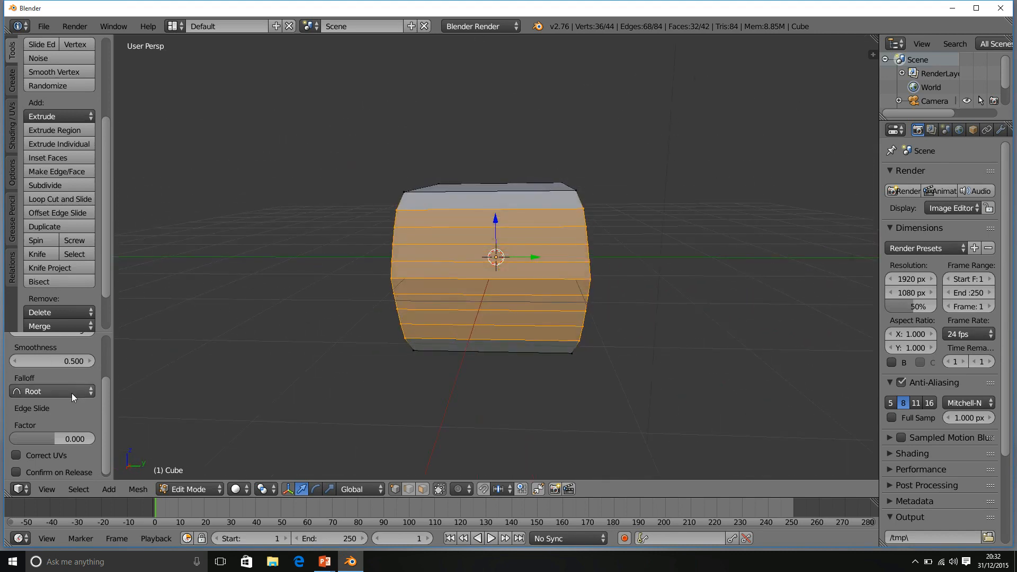
# Step: Change the loop cut's falloff to Sphere and inspect the rounded sides from different angles
pyautogui.click(58, 391)
pyautogui.click(71, 361)
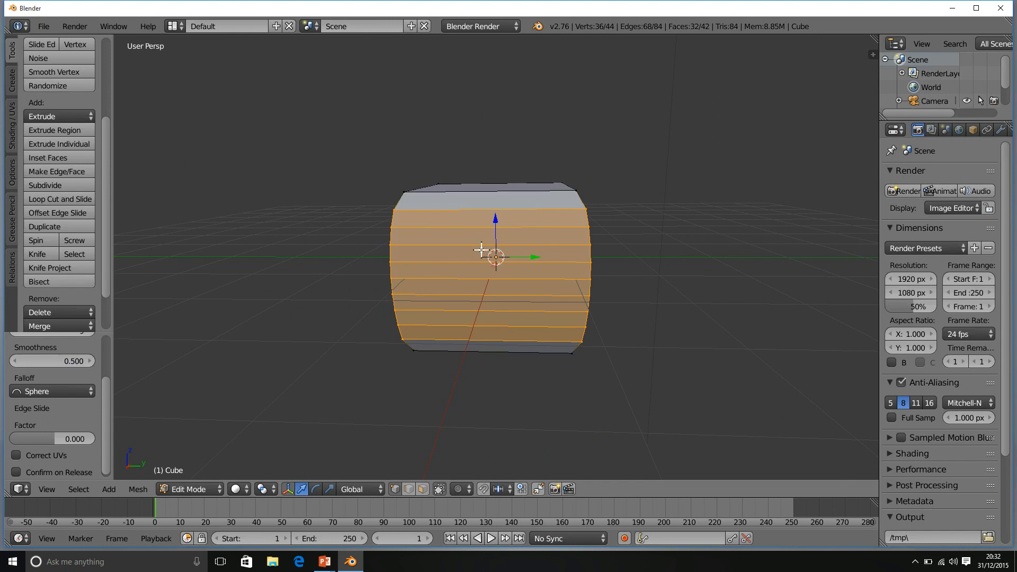
pyautogui.moveTo(484, 249); pyautogui.dragTo(490, 225, button='middle')
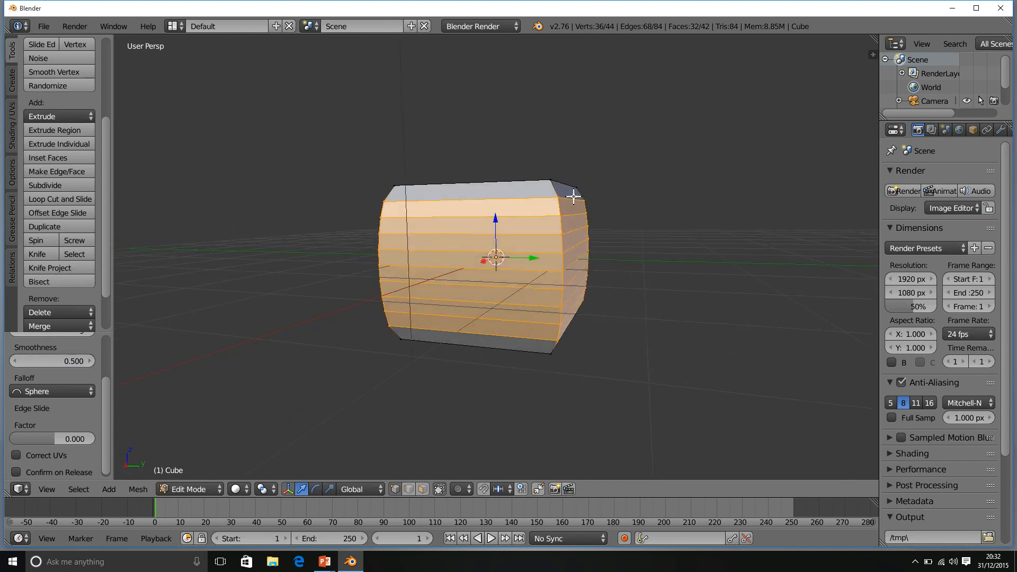
pyautogui.moveTo(566, 223); pyautogui.dragTo(582, 212, button='middle')
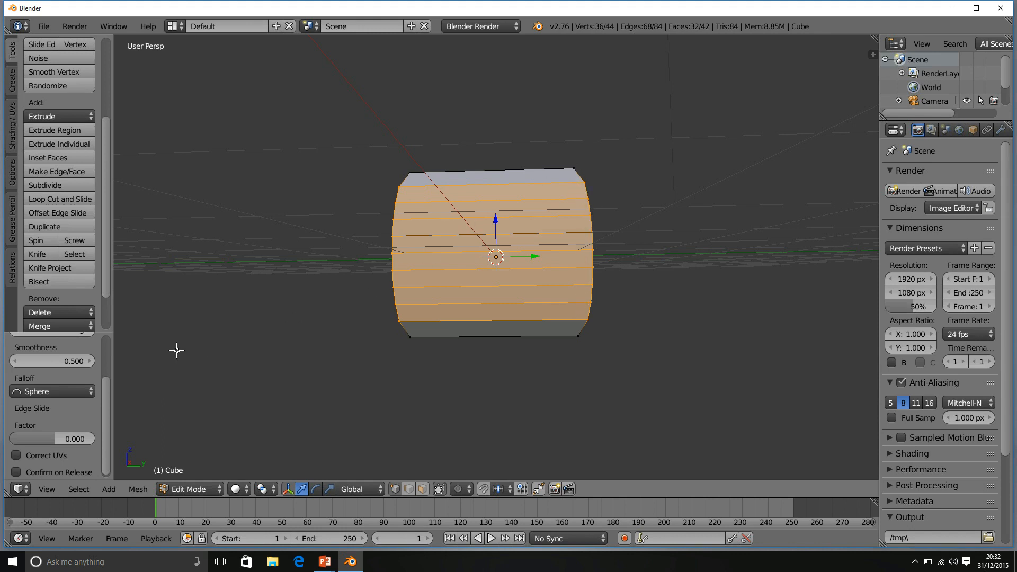
# Step: Change the loop cut's falloff to Smooth and inspect the resulting profile around the cube
pyautogui.click(80, 392)
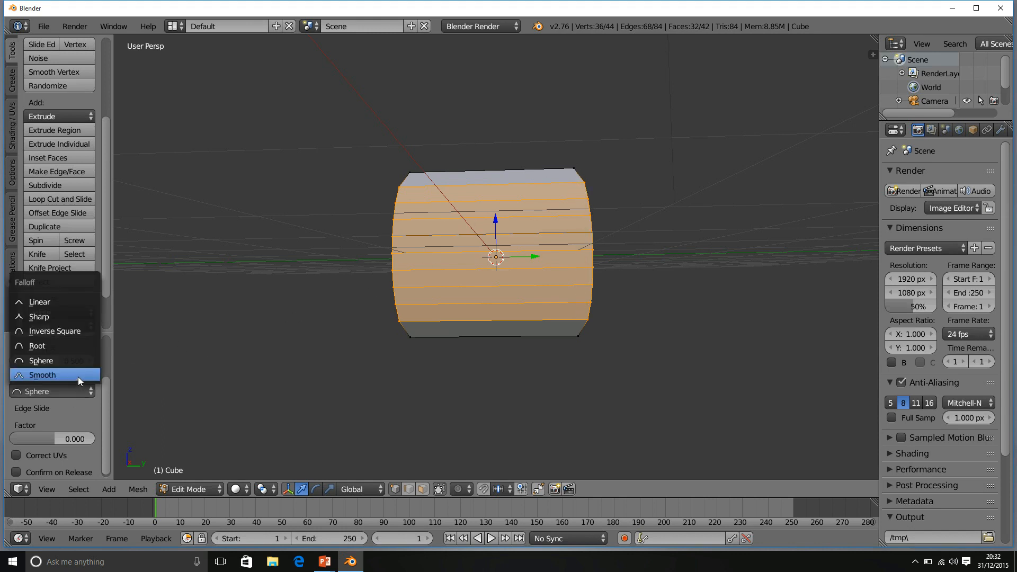
pyautogui.click(78, 375)
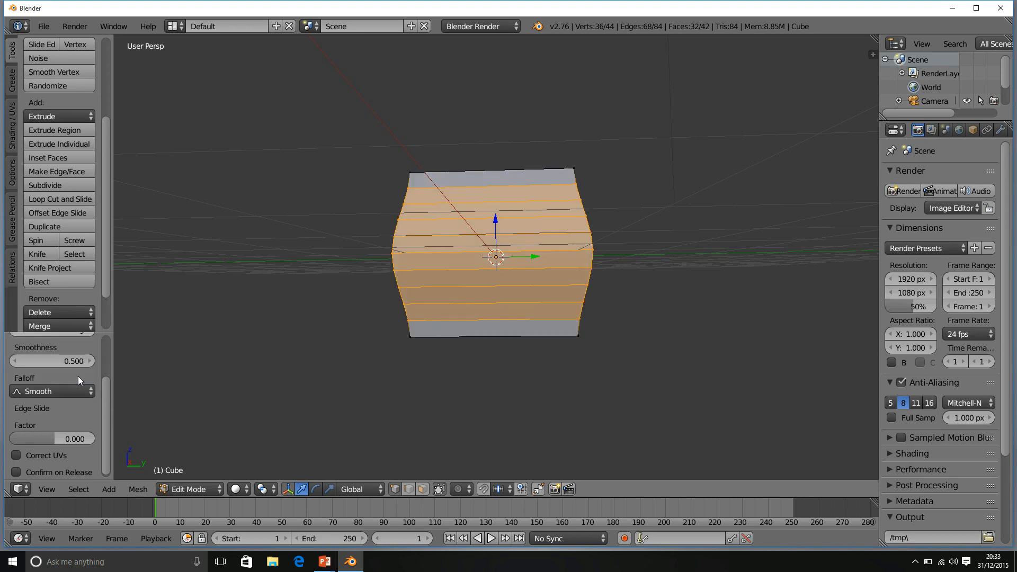
pyautogui.moveTo(436, 182)
pyautogui.mouseDown(button='middle')
pyautogui.moveTo(513, 175)
pyautogui.moveTo(497, 188)
pyautogui.moveTo(448, 196)
pyautogui.moveTo(432, 186)
pyautogui.mouseUp(button='middle')
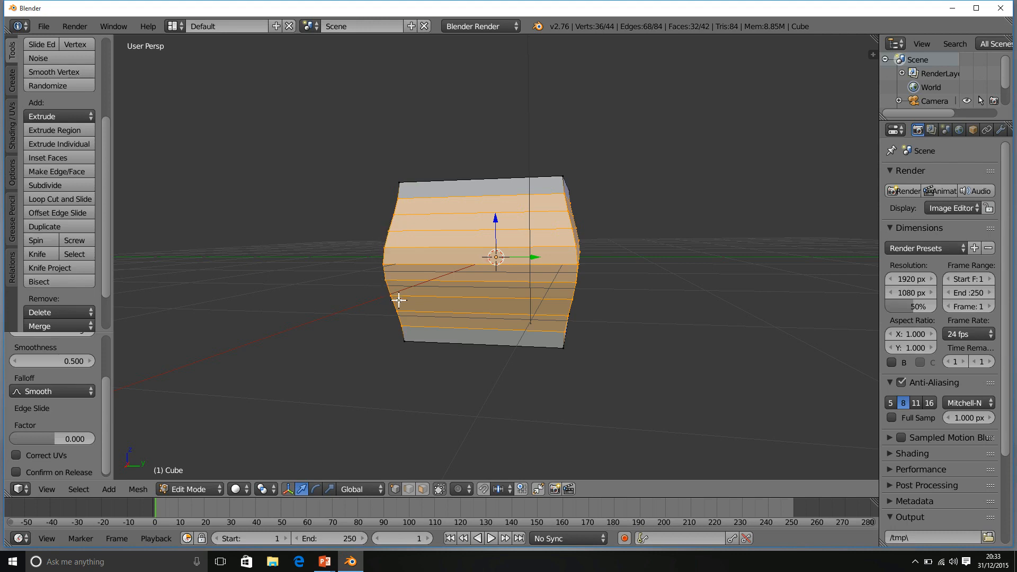
pyautogui.moveTo(403, 350); pyautogui.dragTo(241, 357, button='middle')
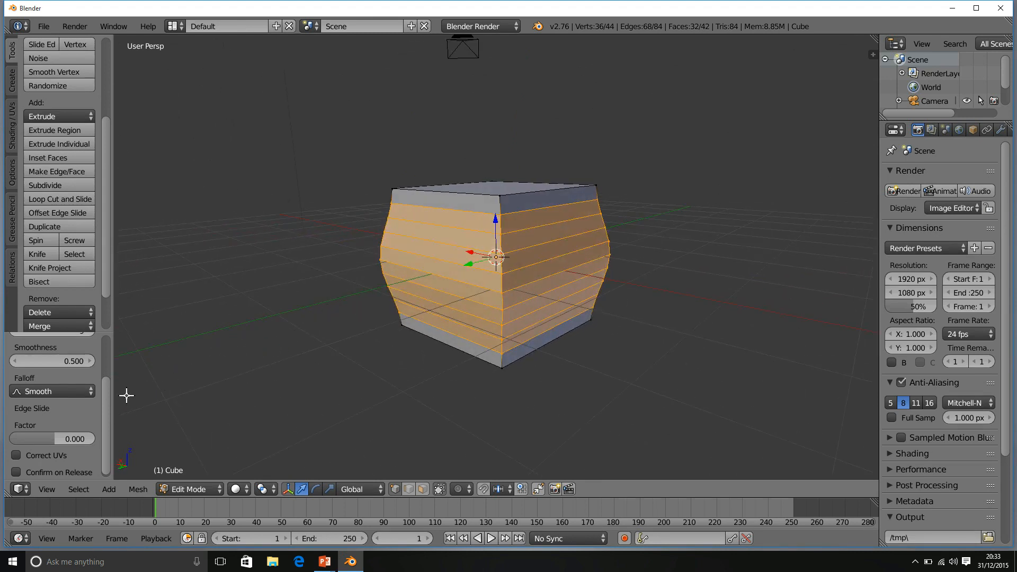
# Step: Increase the loop cut's smoothness to 1.300 with the Smooth falloff to bulge the sides further outward
pyautogui.moveTo(68, 361)
pyautogui.mouseDown()
pyautogui.moveTo(90, 362)
pyautogui.moveTo(71, 368)
pyautogui.mouseUp()
pyautogui.click(63, 391)
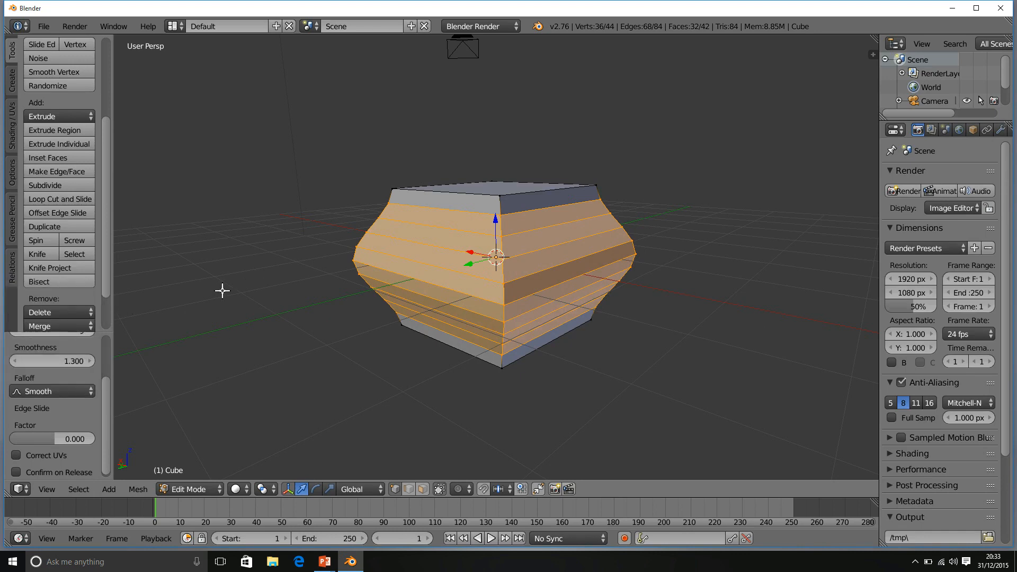
pyautogui.moveTo(223, 291); pyautogui.dragTo(491, 280, button='middle')
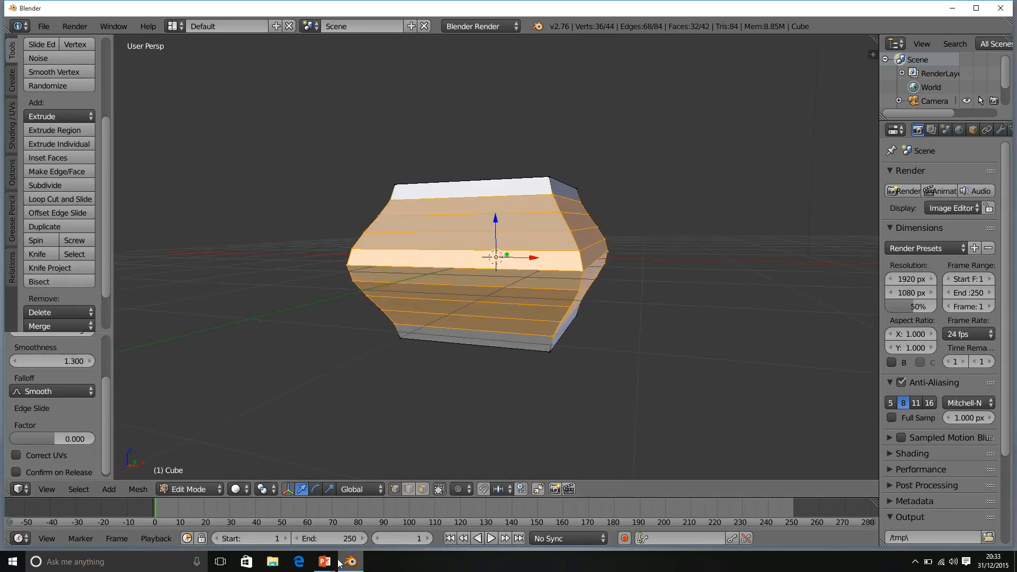
# Step: Switch to the PowerPoint slide show to view the Edge Loops summary slide
pyautogui.moveTo(325, 561)
pyautogui.click(360, 525)
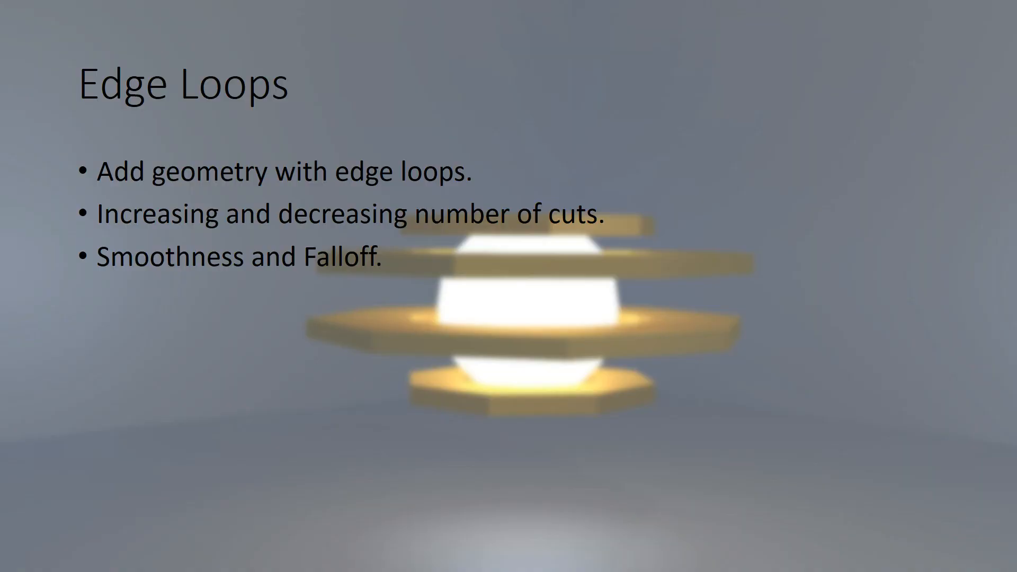